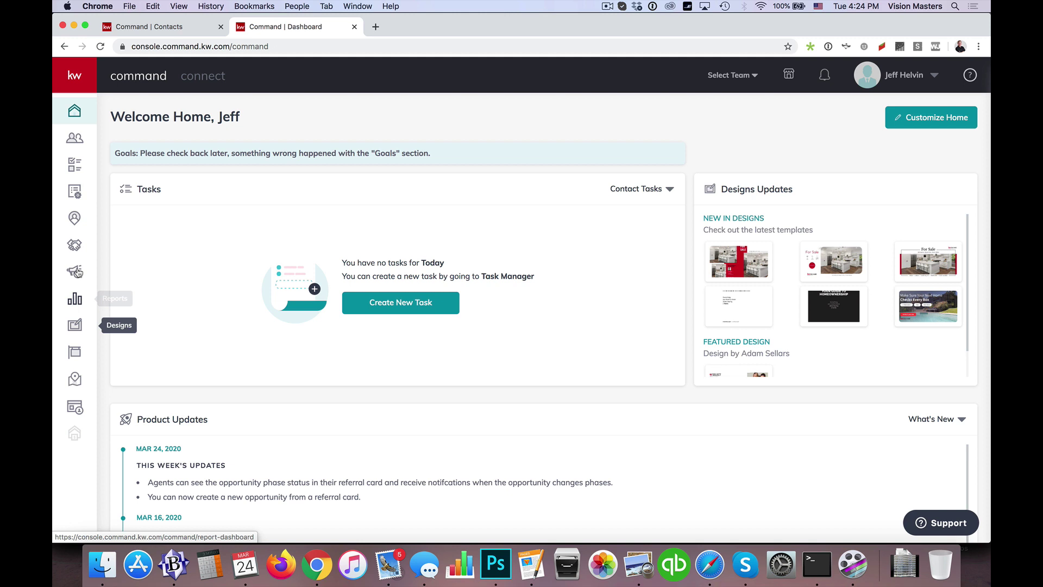
Open the Referrals dashboard from the left sidebar.
left_click(74, 220)
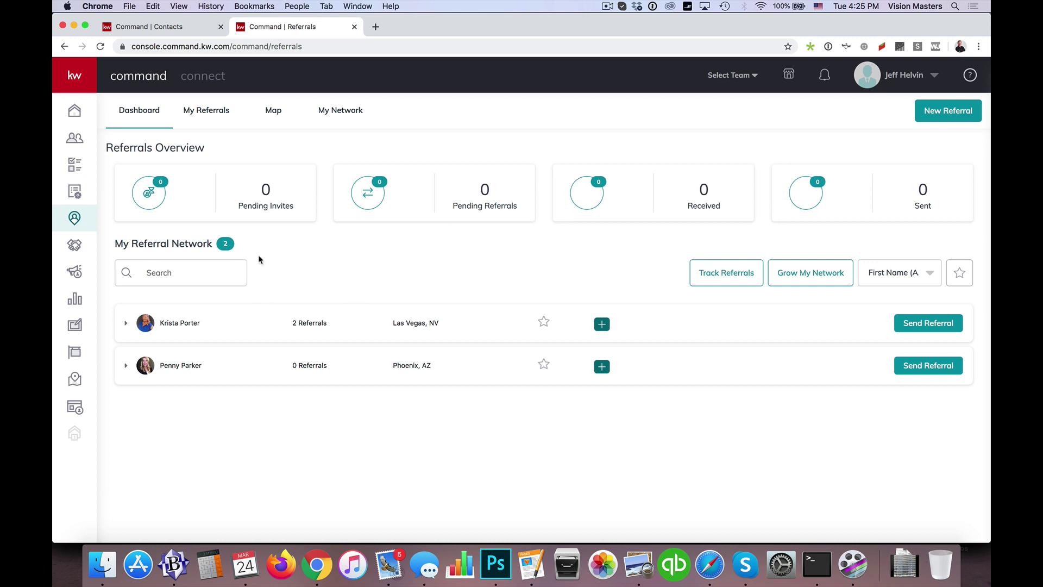
Filter My Referrals to the two active referrals: one sent, one received.
left_click(210, 110)
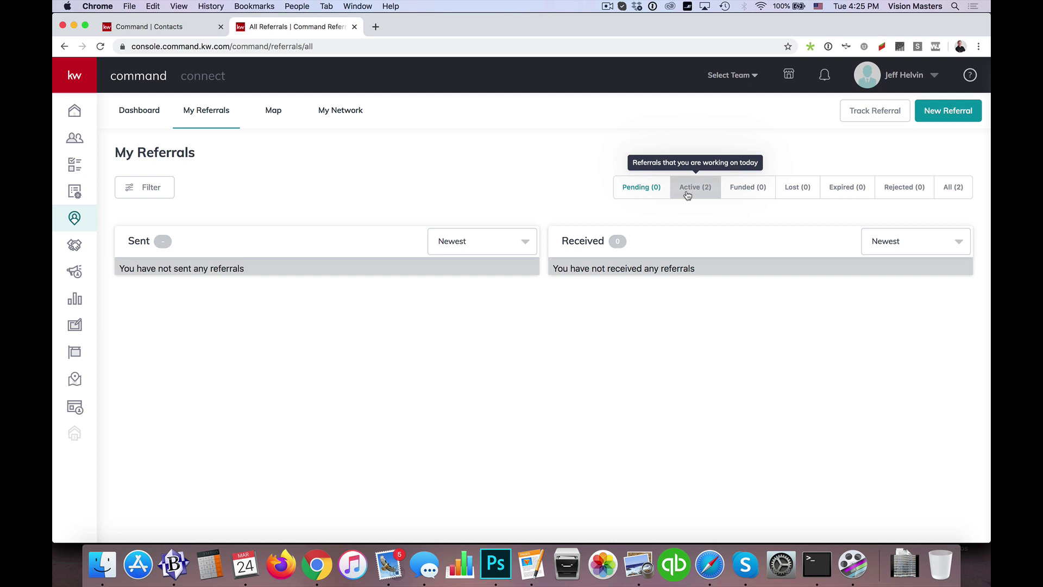
left_click(686, 190)
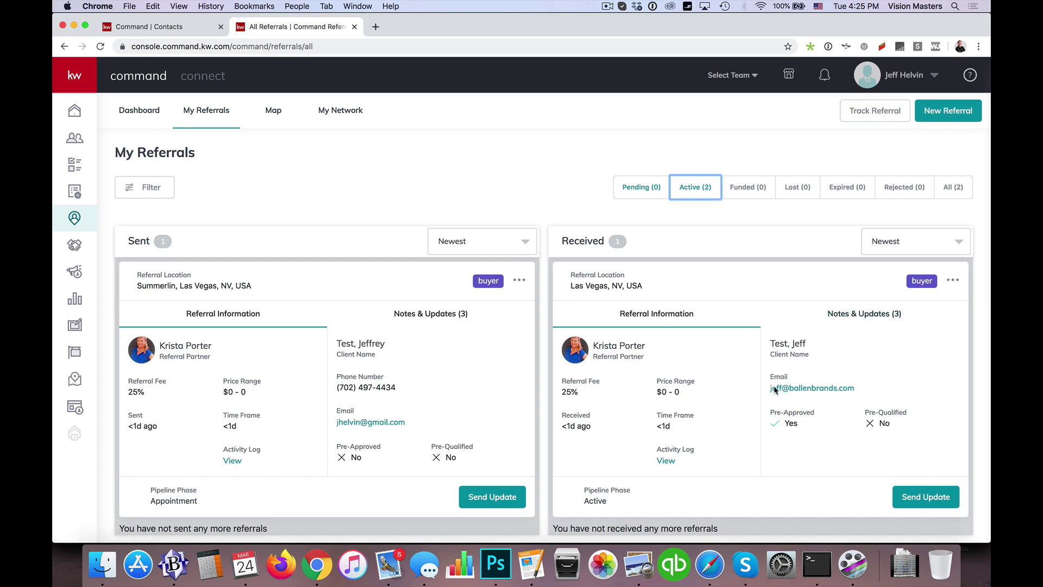
View the received referral's activity log, then close it.
left_click(666, 461)
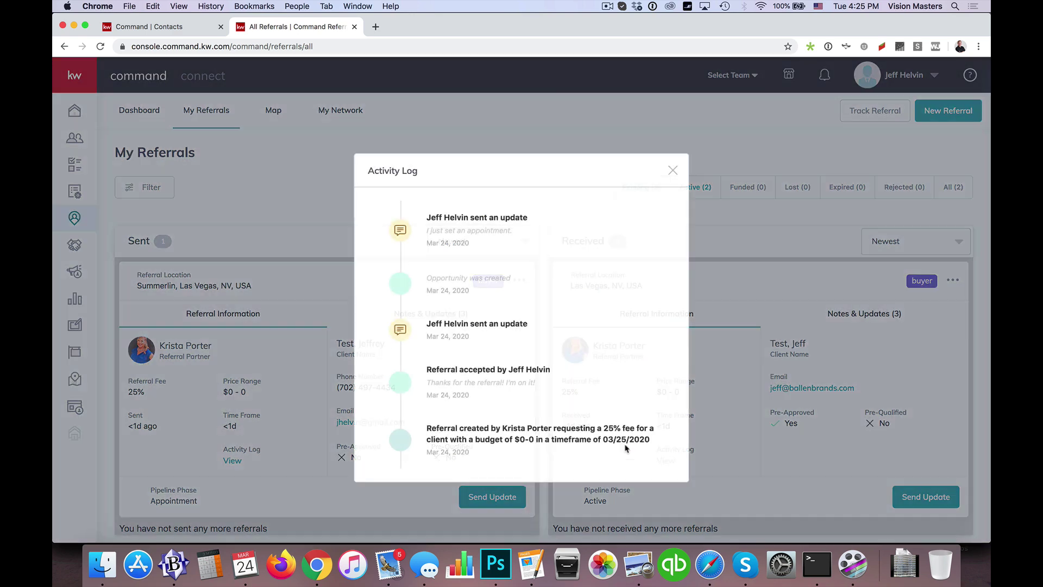
left_click(671, 172)
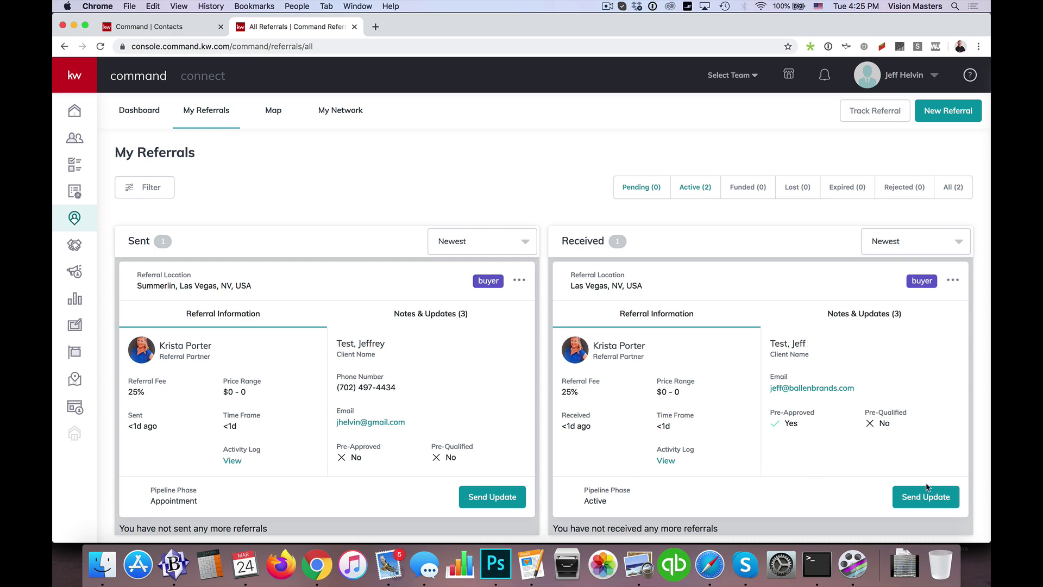
Start an update on the received referral, then close the form with the message left empty.
left_click(919, 505)
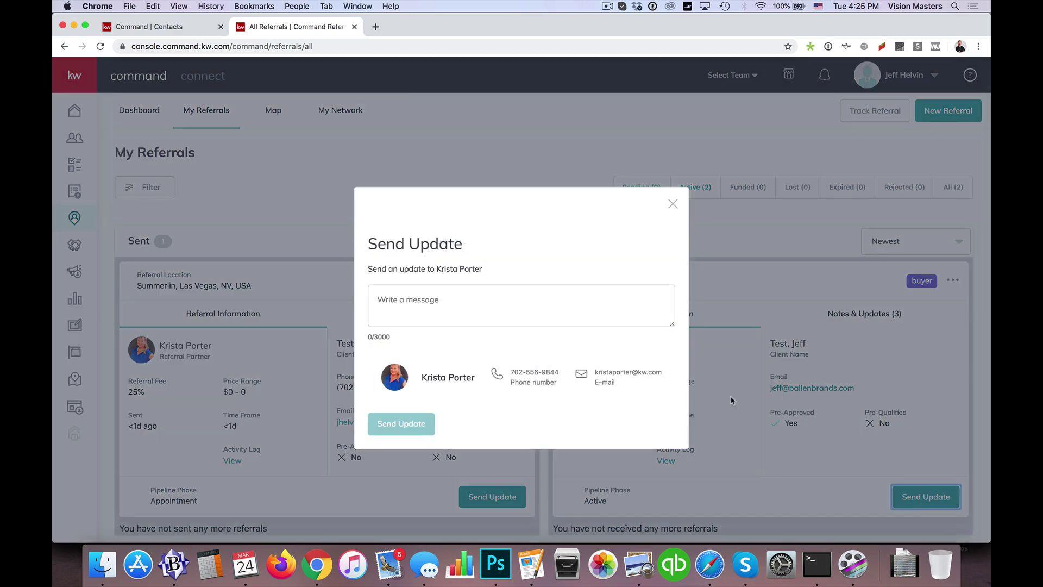
left_click(462, 298)
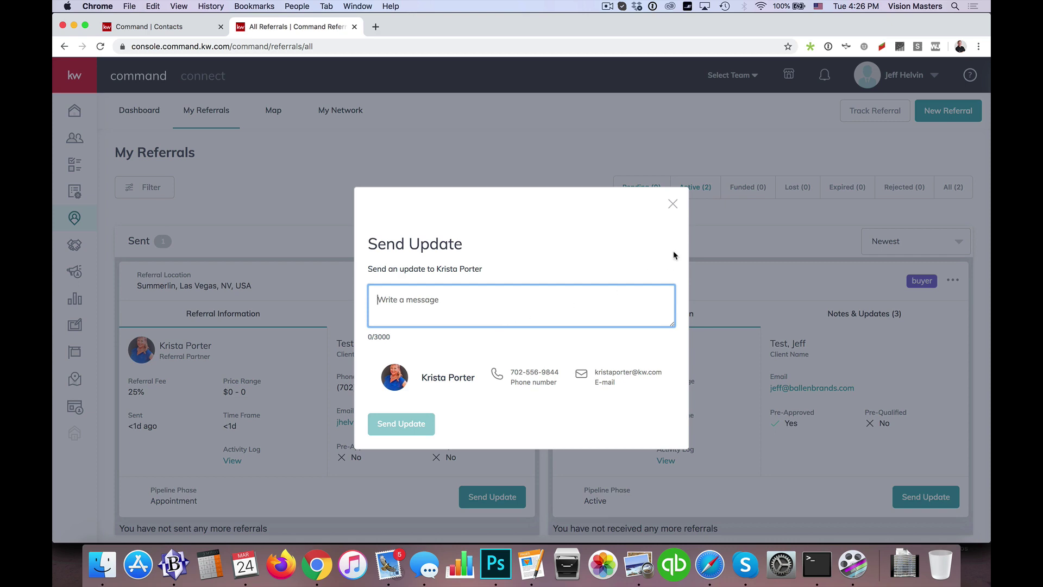
left_click(672, 204)
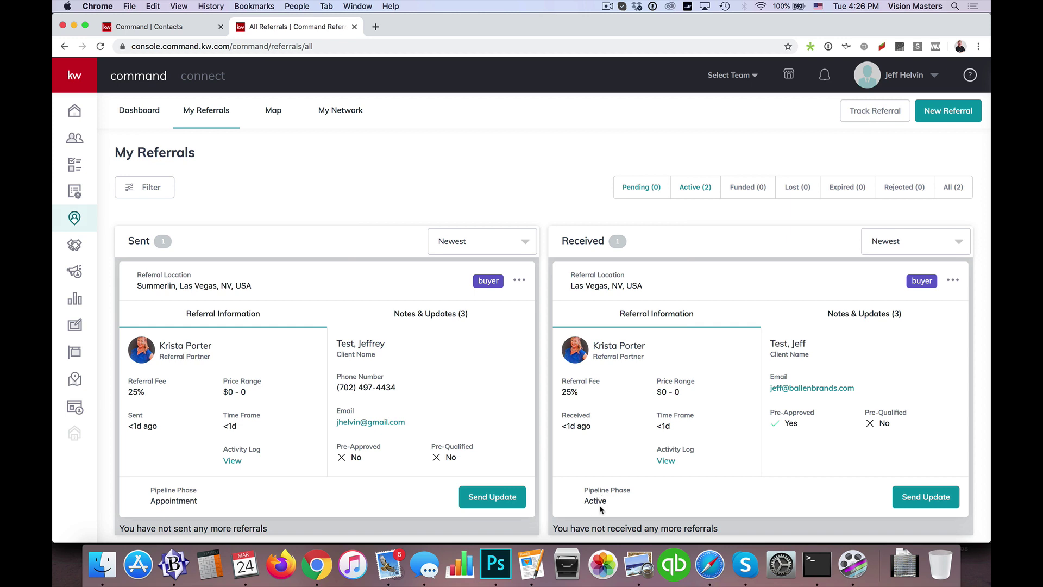
left_click_drag(585, 502, 616, 505)
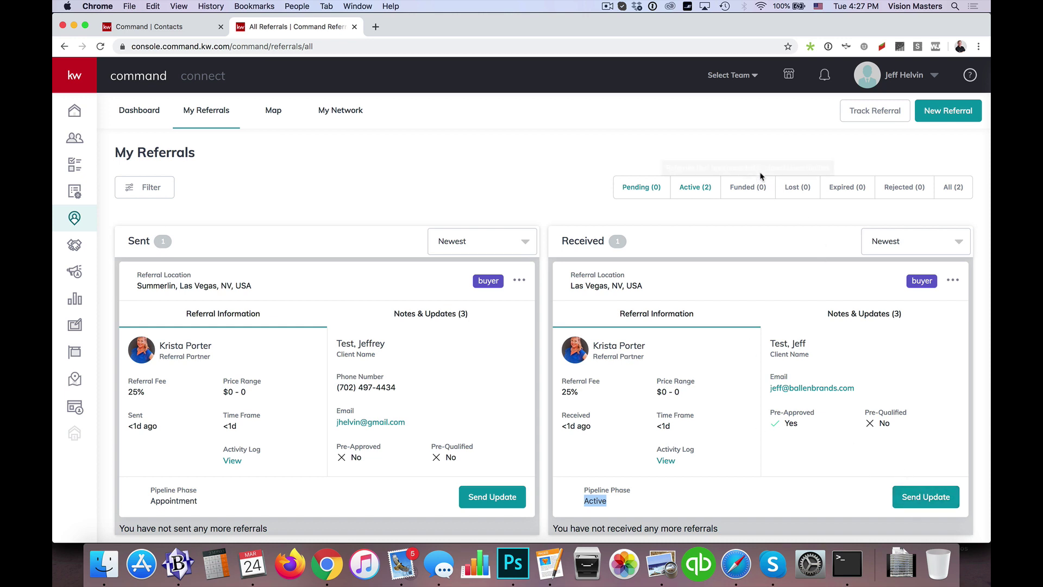
left_click(824, 76)
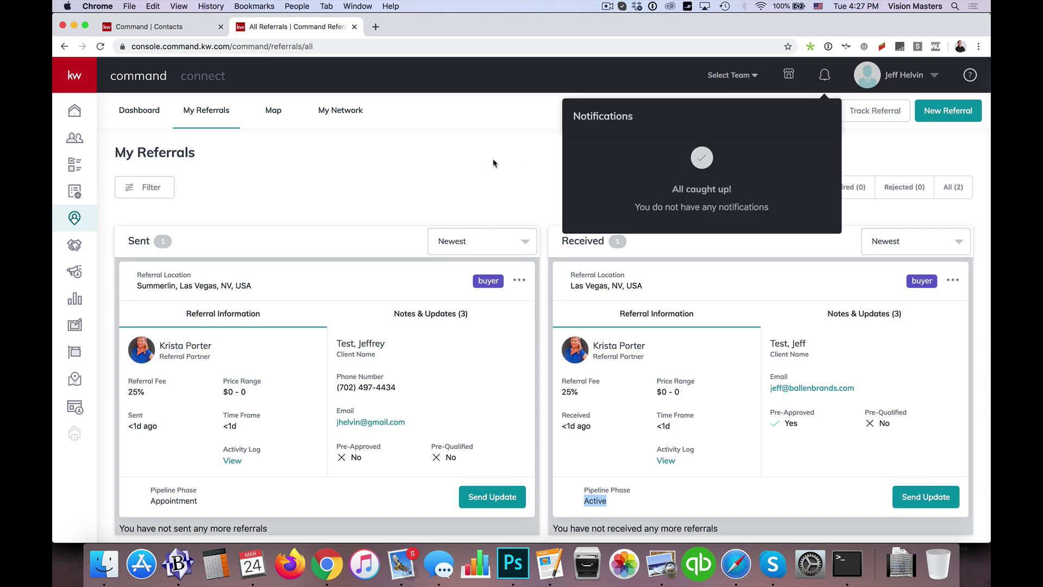
left_click(821, 76)
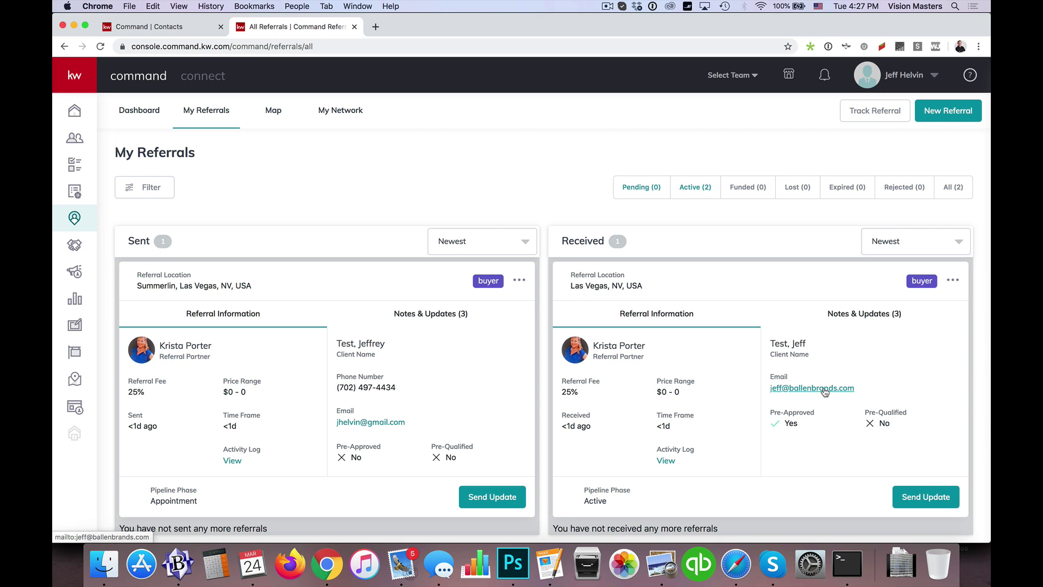
Set the test contact's opportunity stage to Negotiations, keep phase Active, and save.
left_click(77, 140)
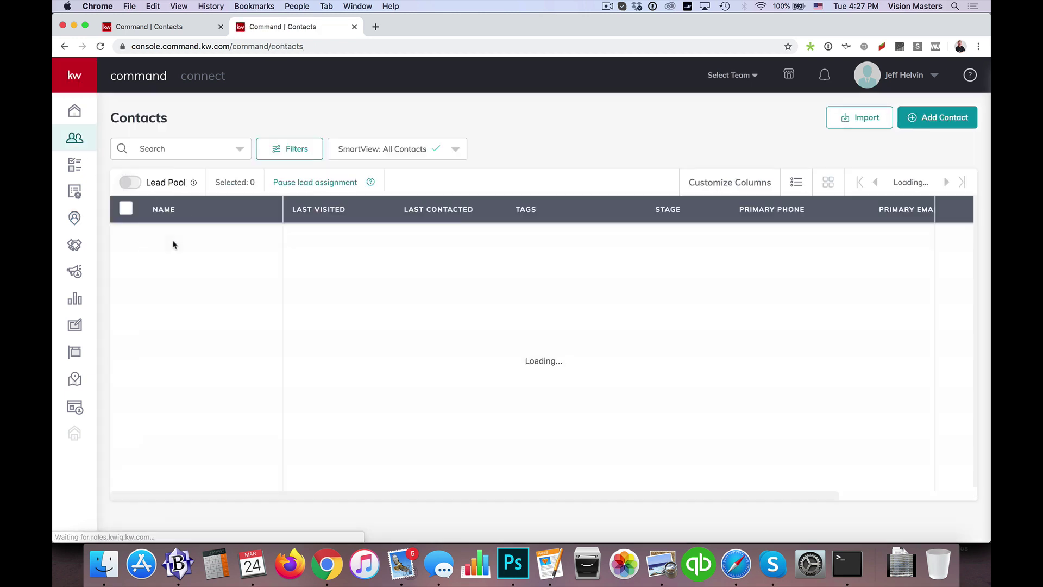
left_click(174, 241)
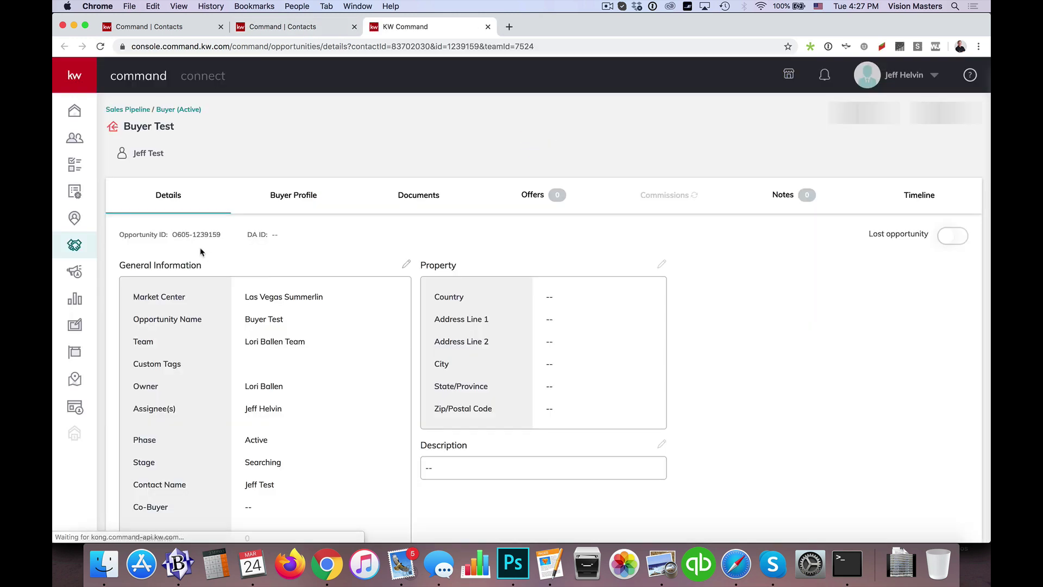
left_click(405, 265)
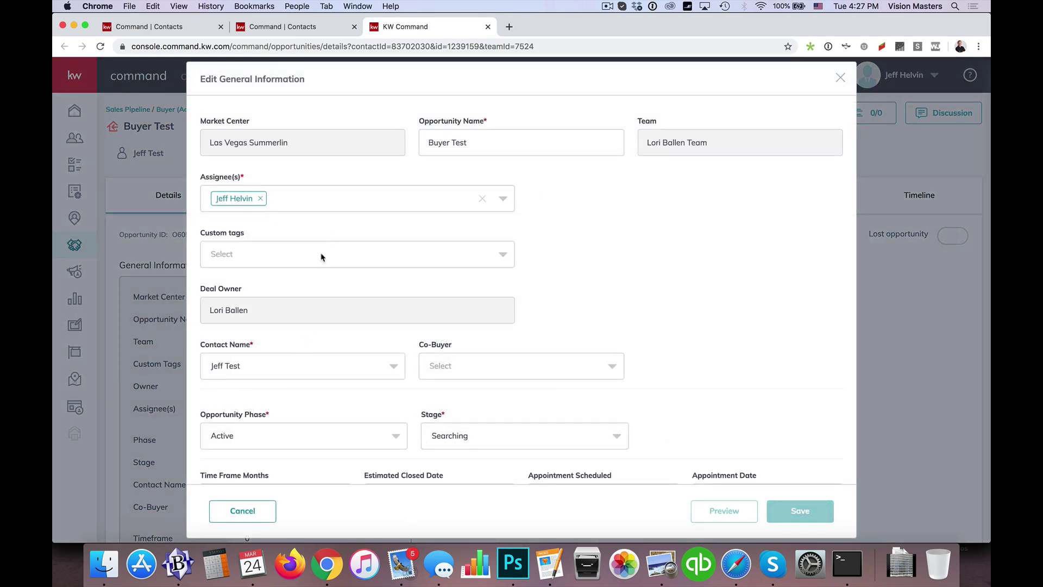
scroll(328, 289, "down", 5)
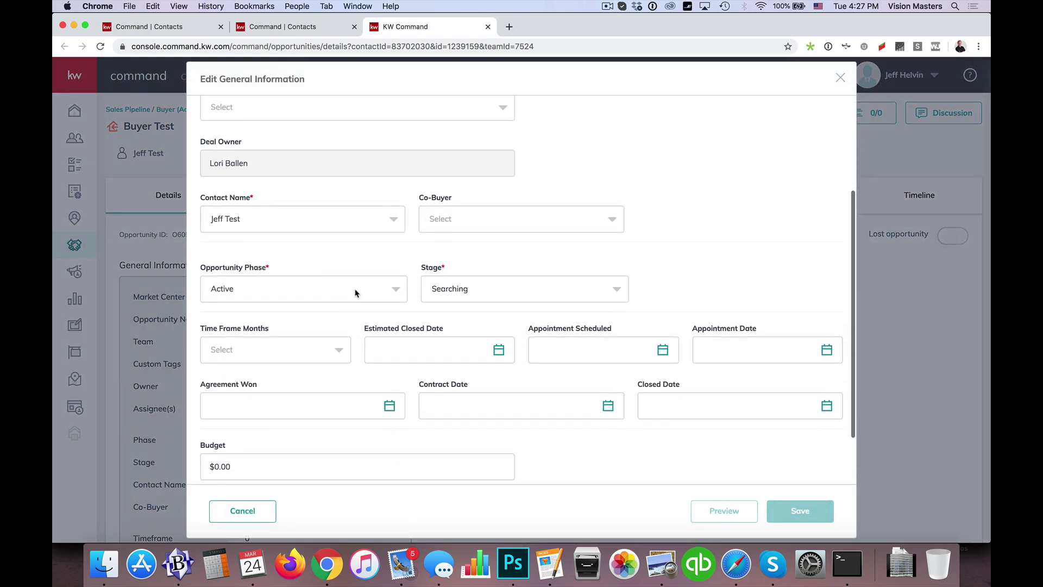
left_click(356, 292)
left_click(503, 268)
left_click(496, 289)
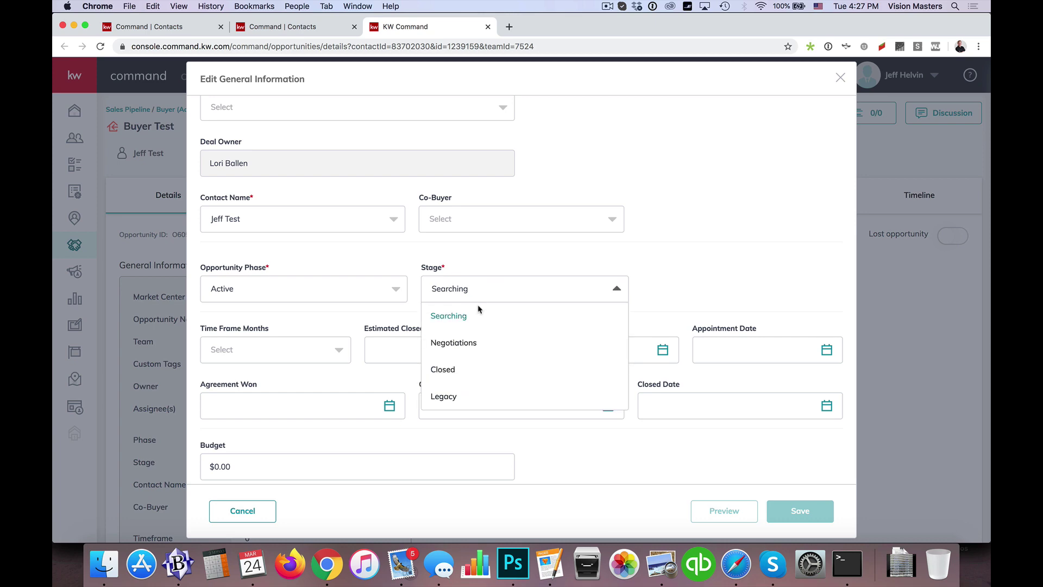
left_click(470, 345)
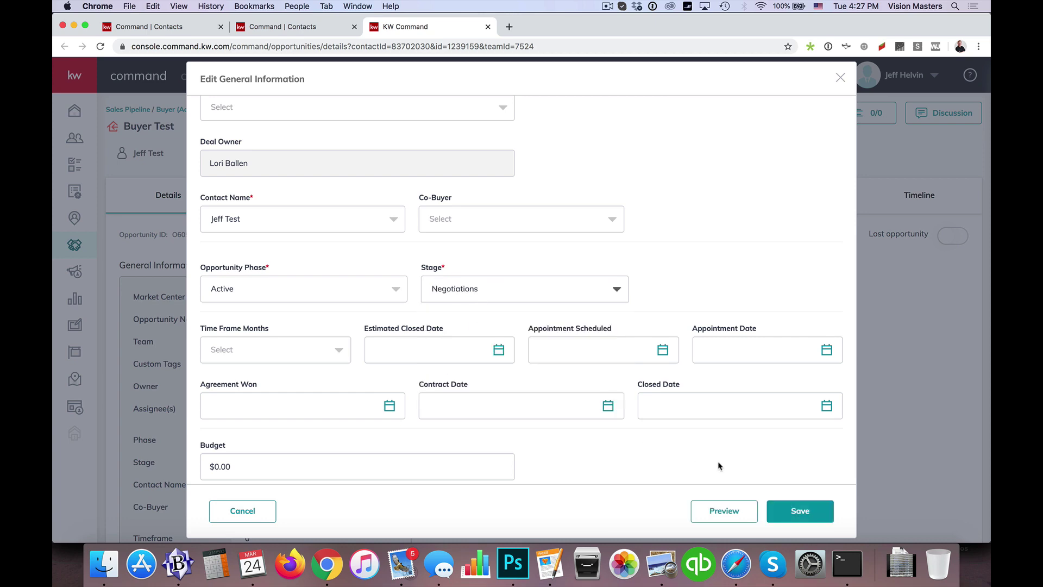
left_click(800, 511)
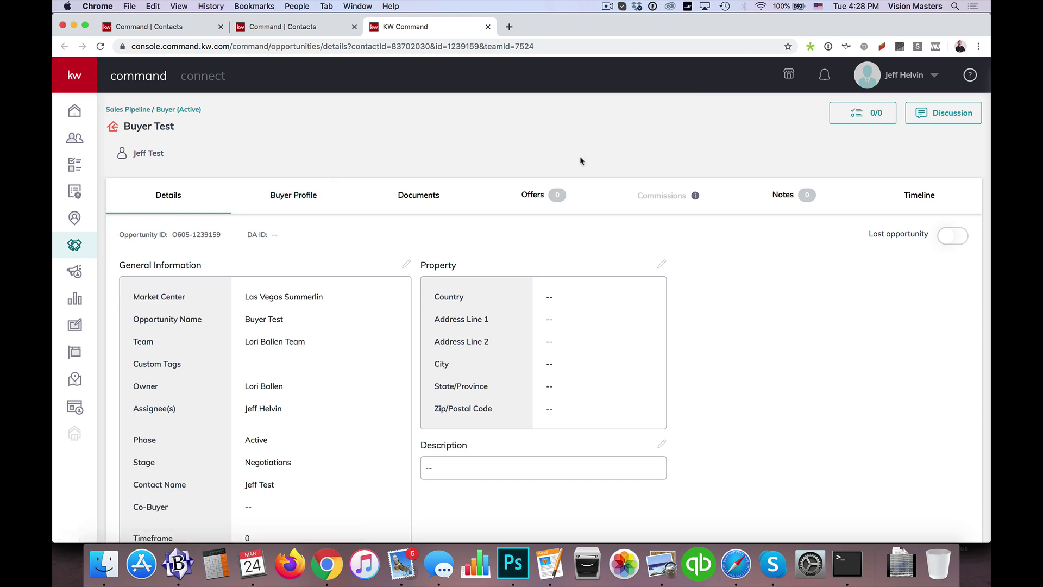
On the home dashboard, highlight the product-update note about referral phase-change notifications.
left_click(87, 113)
scroll(312, 266, "down", 1)
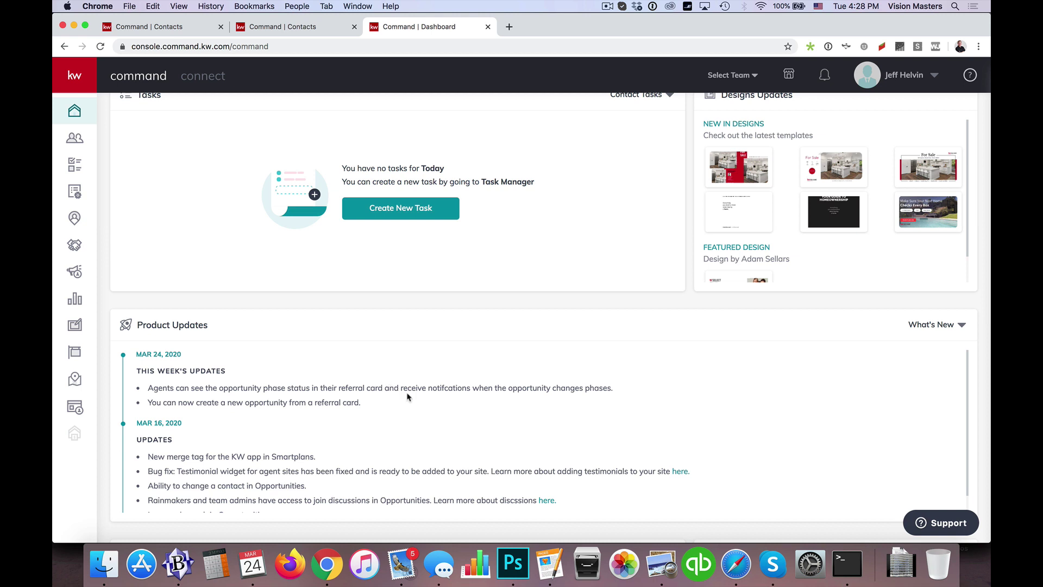
left_click_drag(404, 389, 610, 391)
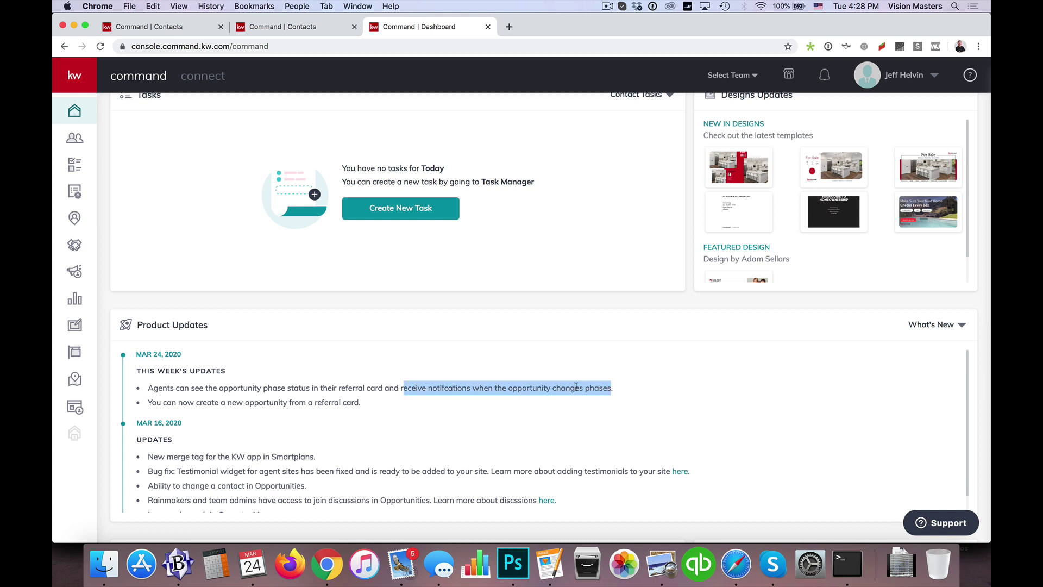
left_click(405, 386)
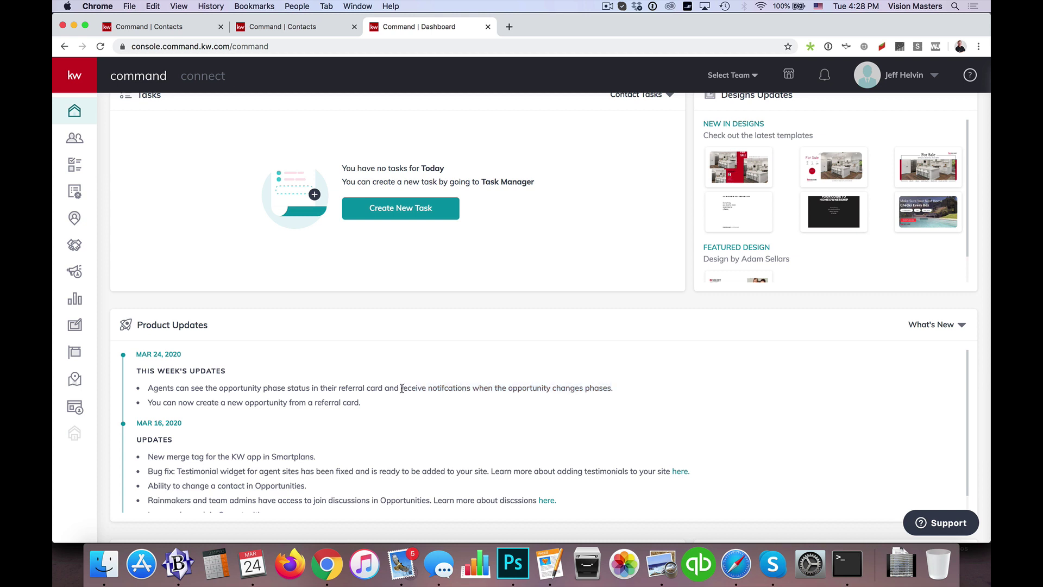
left_click_drag(401, 388, 611, 384)
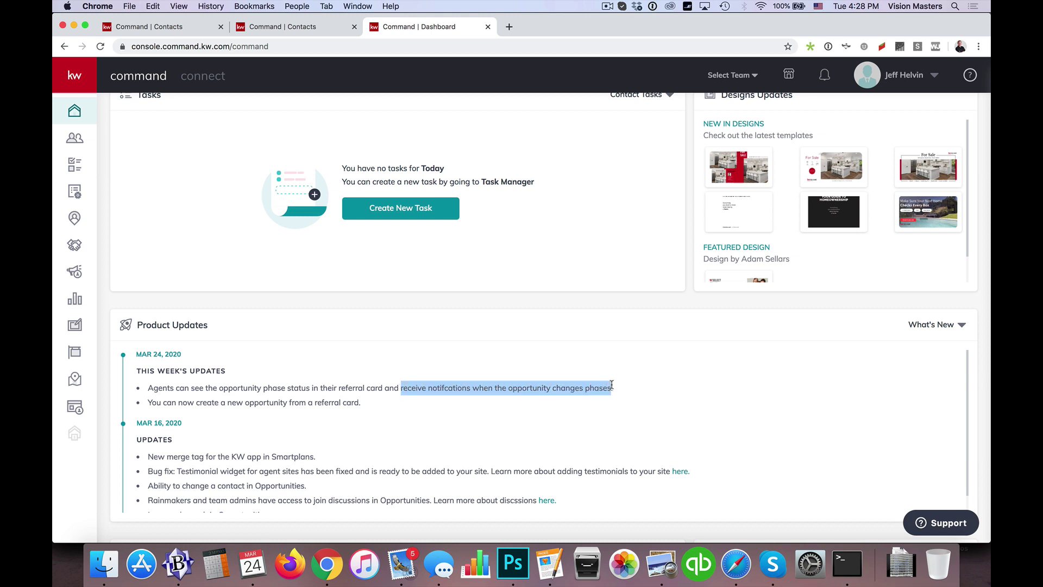
left_click(574, 391)
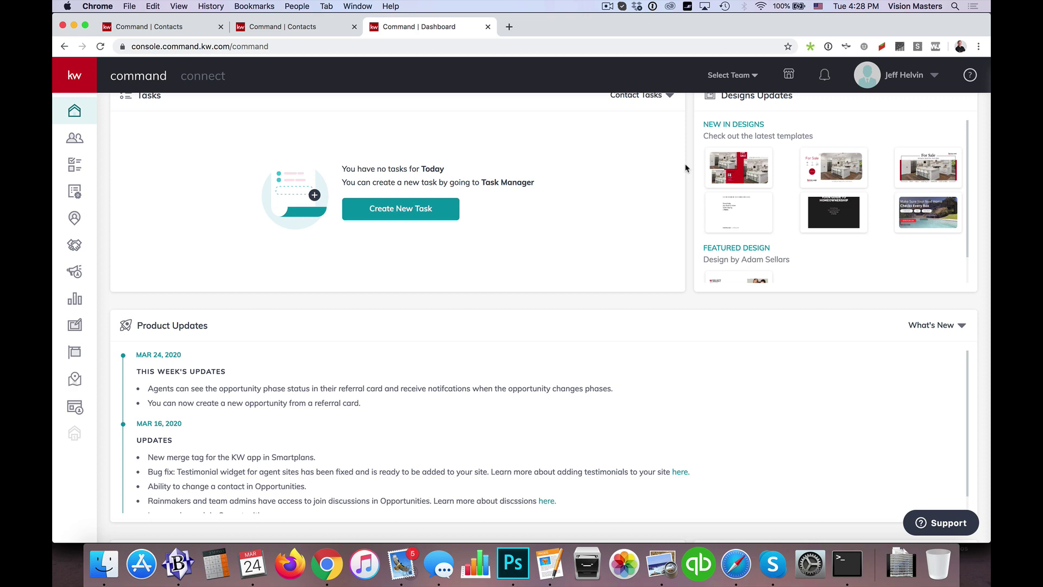
scroll(685, 170, "up", 2)
scroll(674, 155, "up", 2)
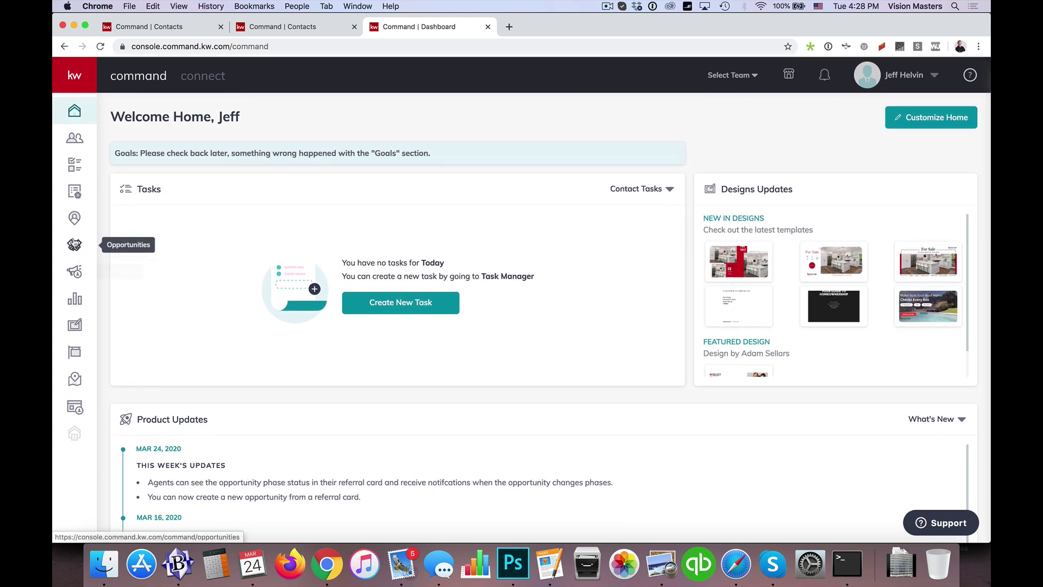
Start a new referral to the first network partner and choose Create New Contact for the client.
left_click(75, 219)
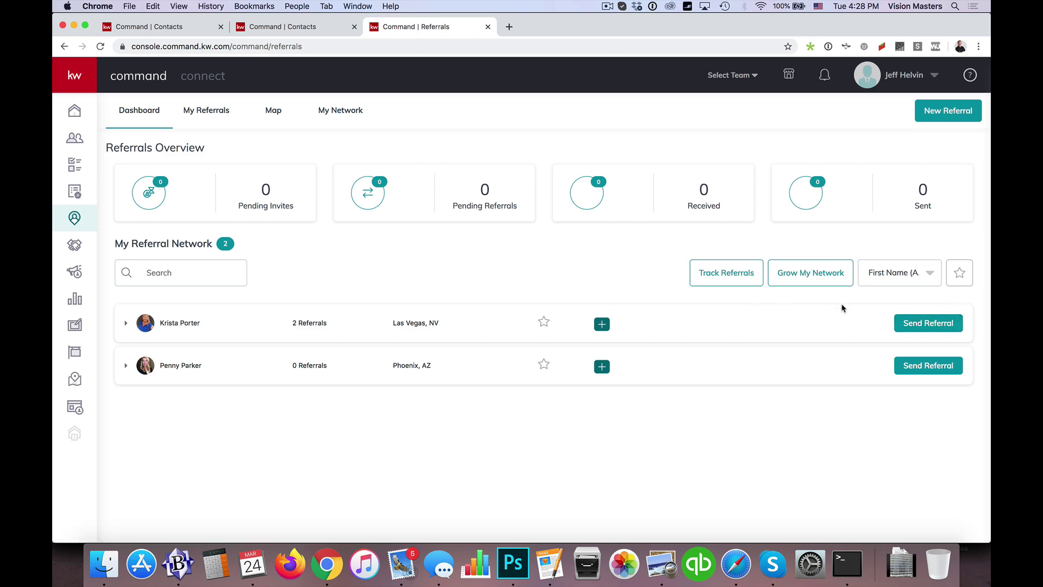
left_click(929, 323)
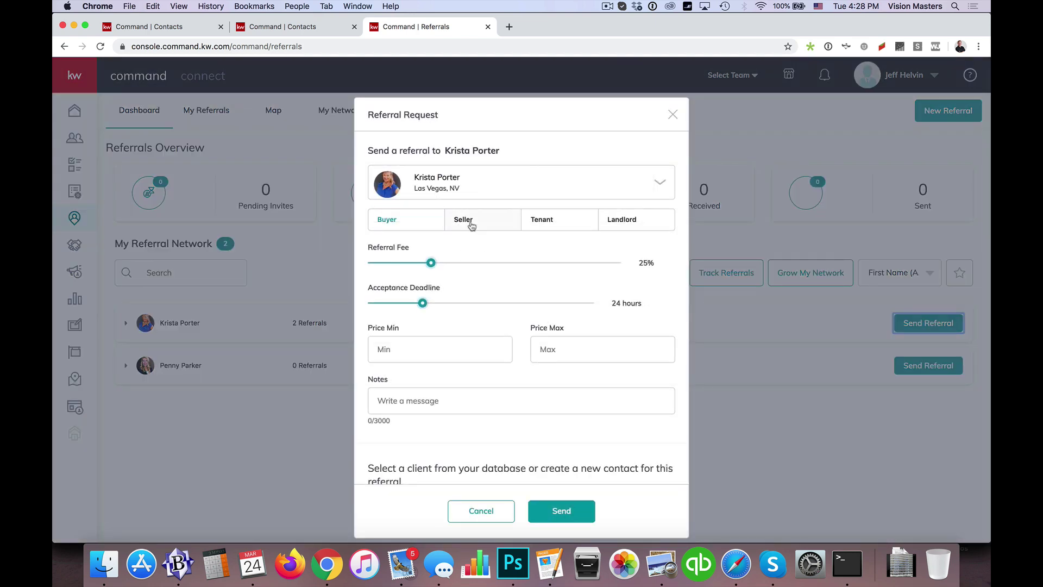
scroll(475, 239, "down", 5)
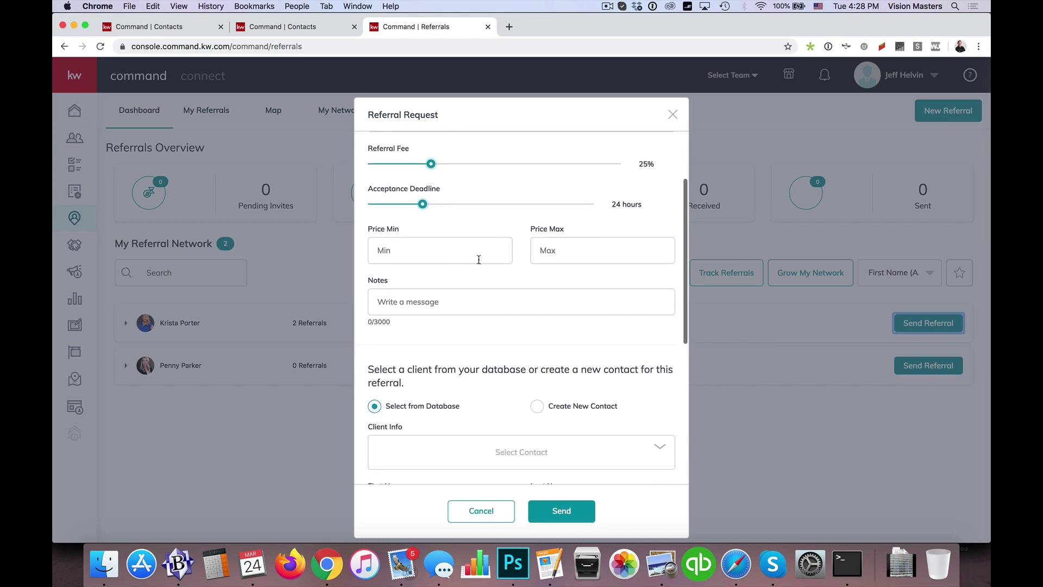
scroll(484, 282, "down", 6)
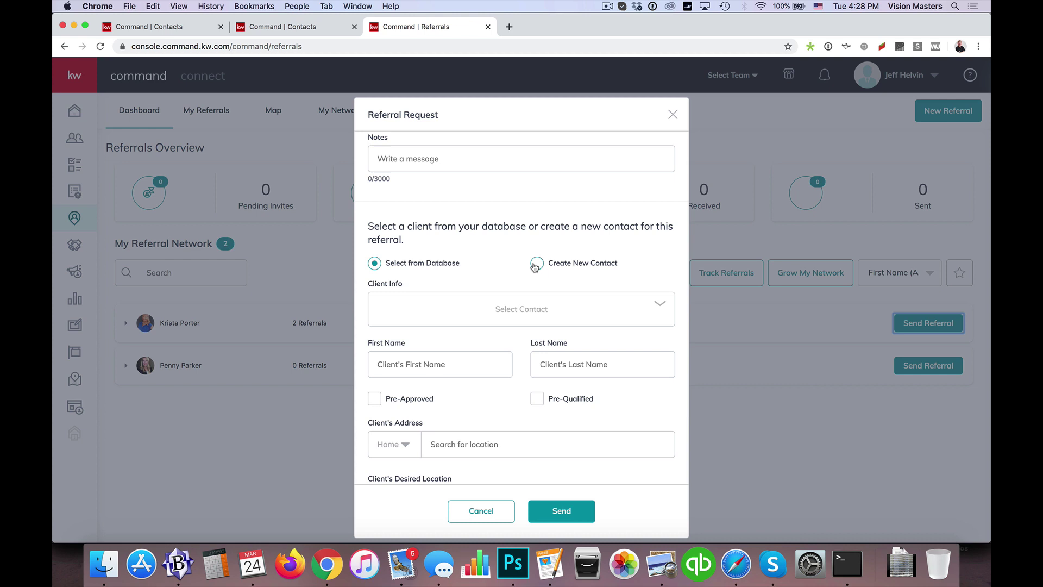
left_click(538, 265)
scroll(495, 274, "down", 4)
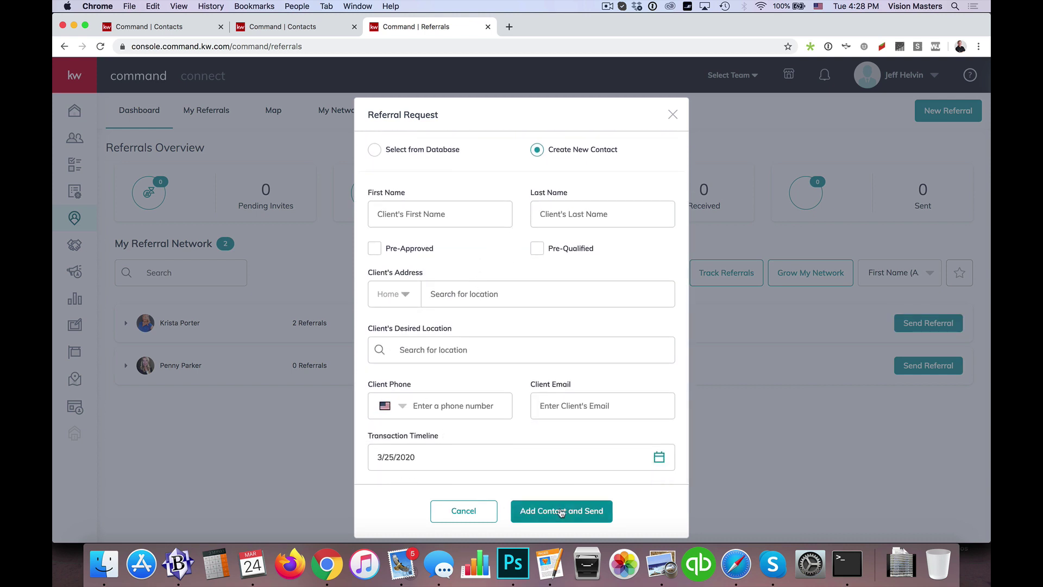
scroll(603, 287, "up", 2)
scroll(602, 286, "up", 6)
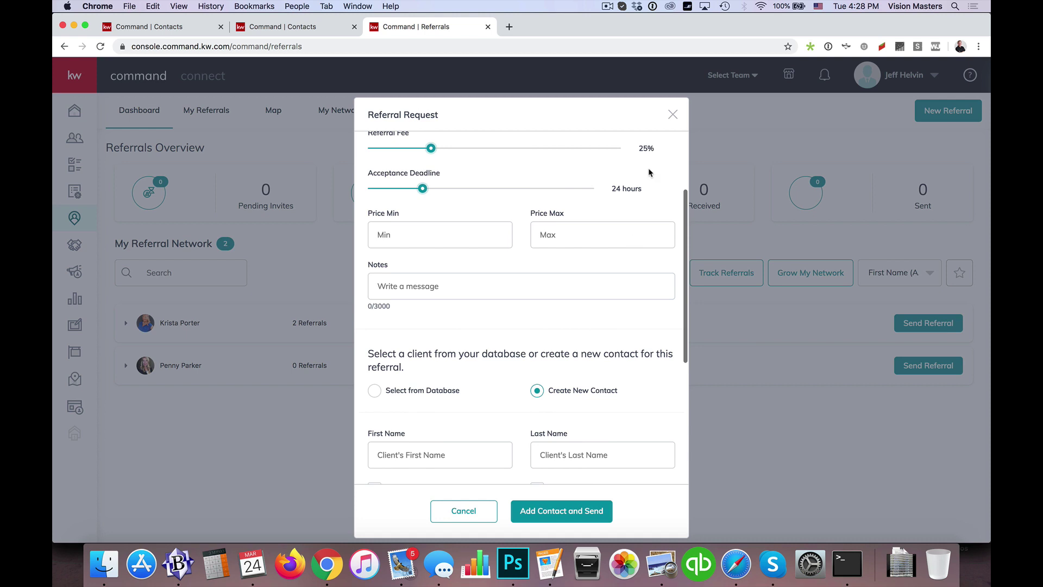
left_click(672, 115)
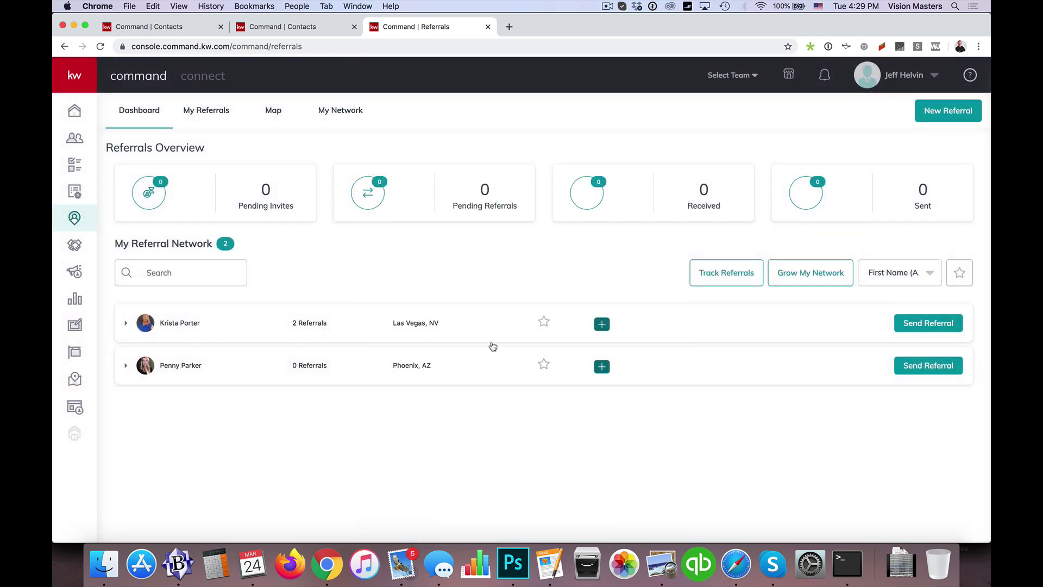